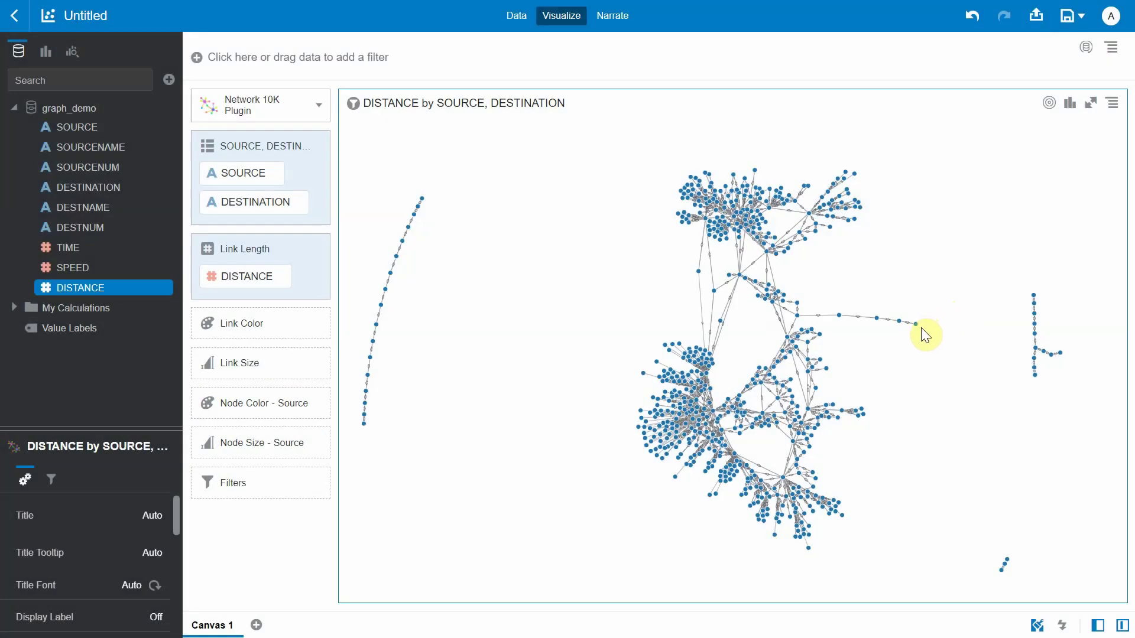
Start a new data flow with the graph_demo data set as its source
mouse_move(916, 325)
mouse_move(1034, 304)
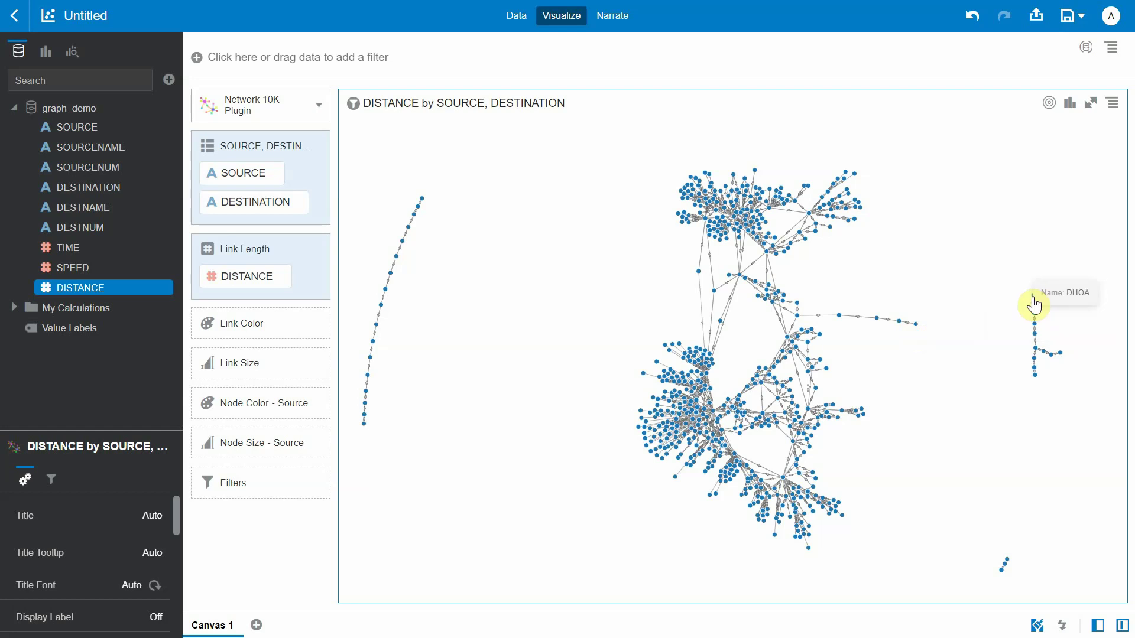
mouse_move(1062, 361)
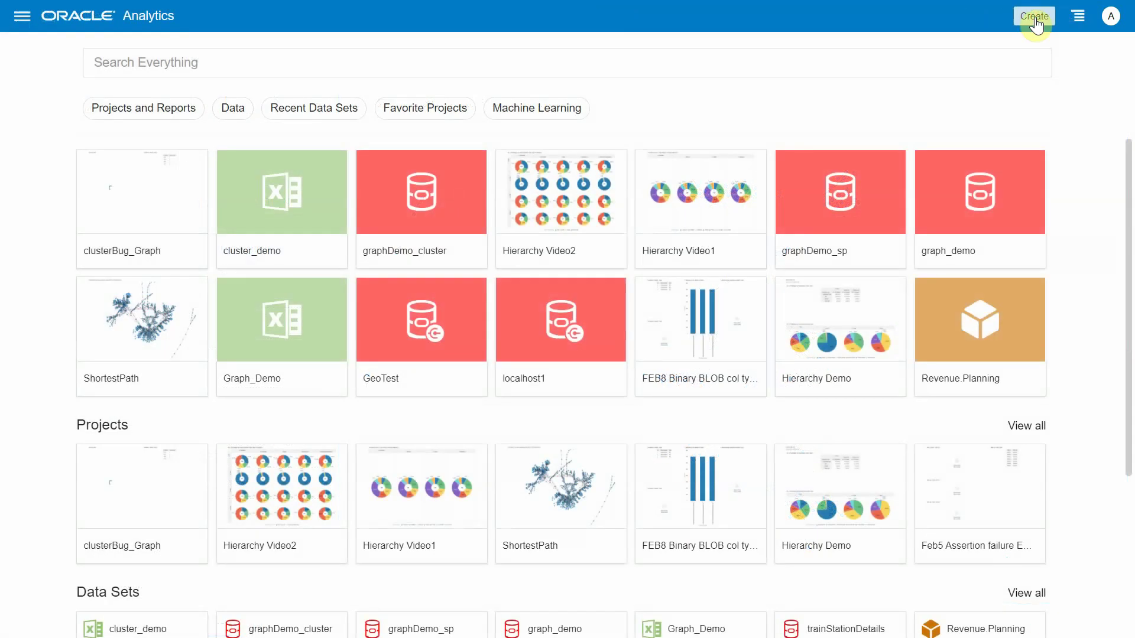
left_click(1034, 21)
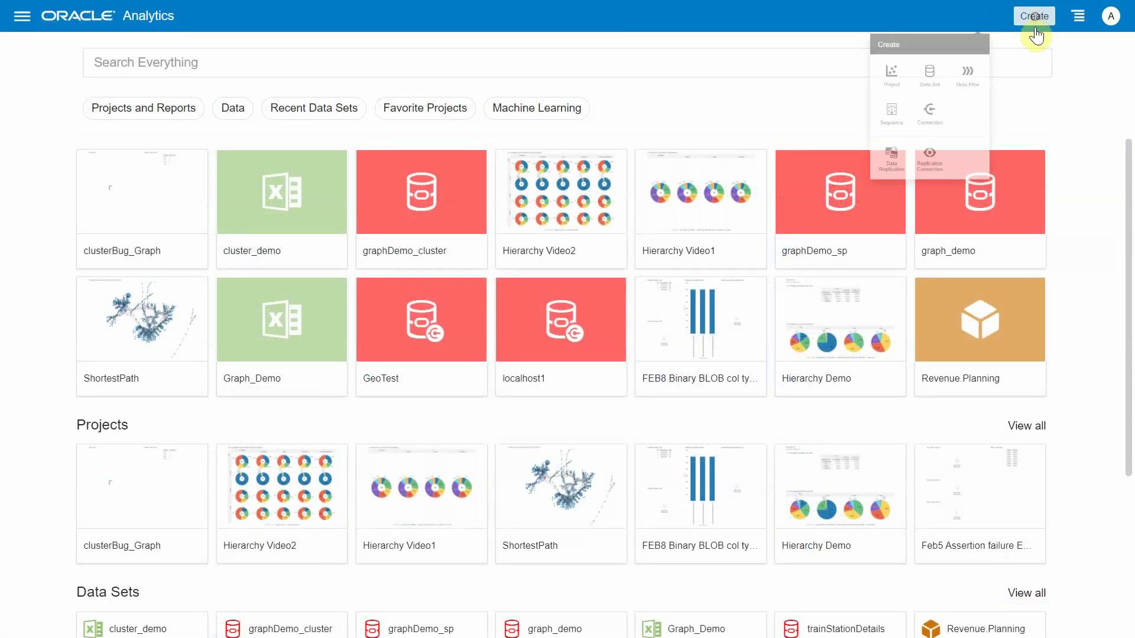
left_click(1016, 84)
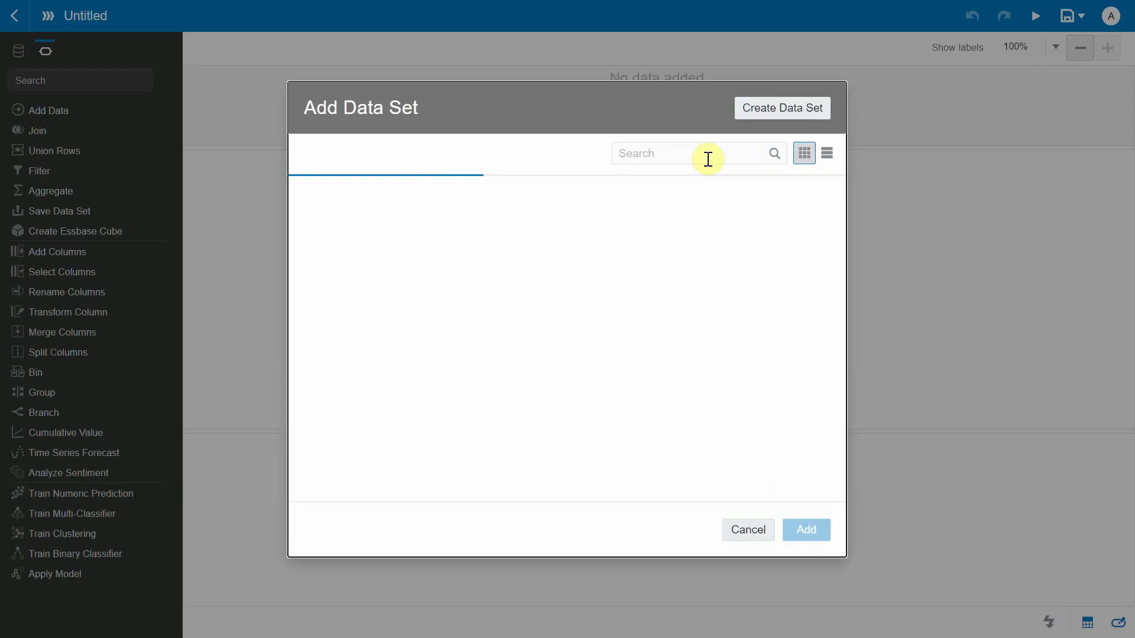
left_click(678, 155)
type("graph")
left_click(375, 253)
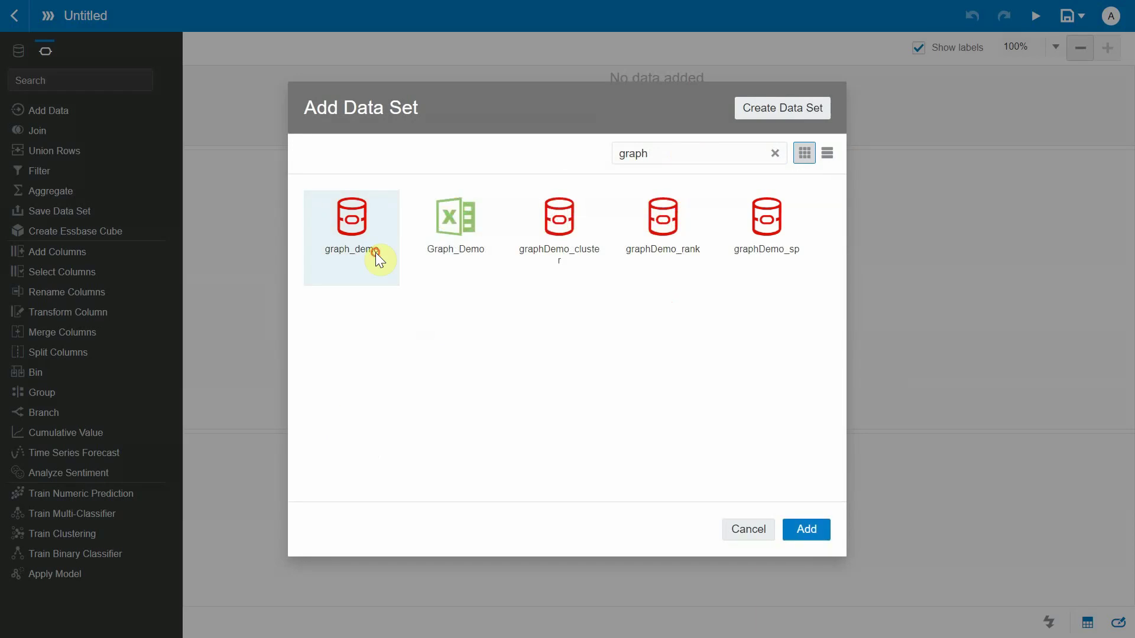
double_click(375, 253)
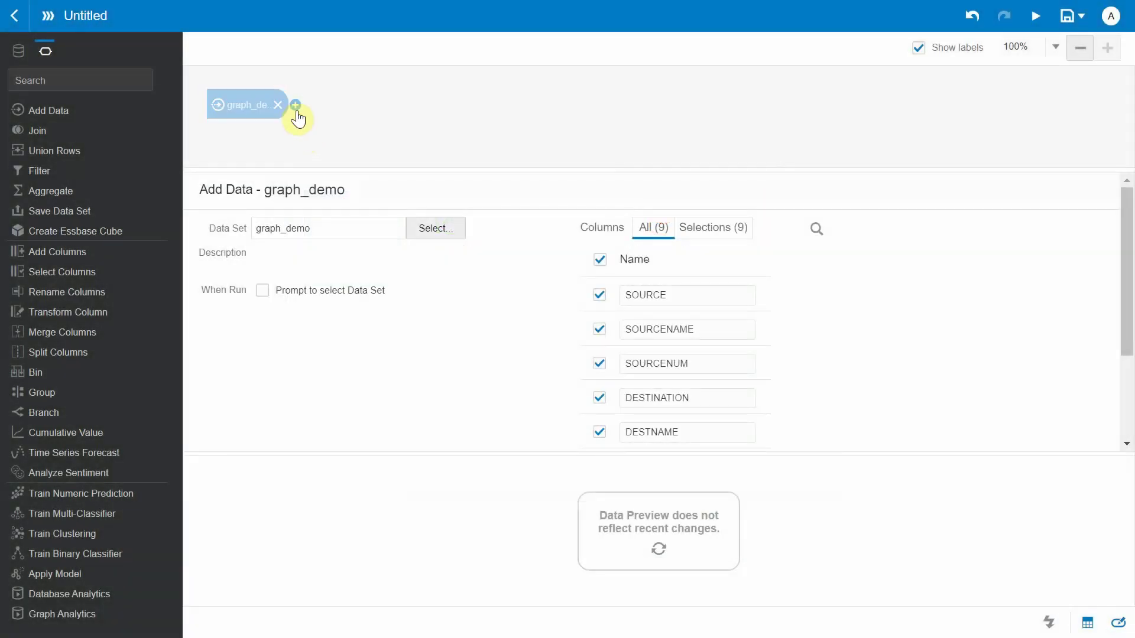
Add a Graph Analytics Clustering step using SOURCE and DESTINATION as the vertex columns
left_click(296, 106)
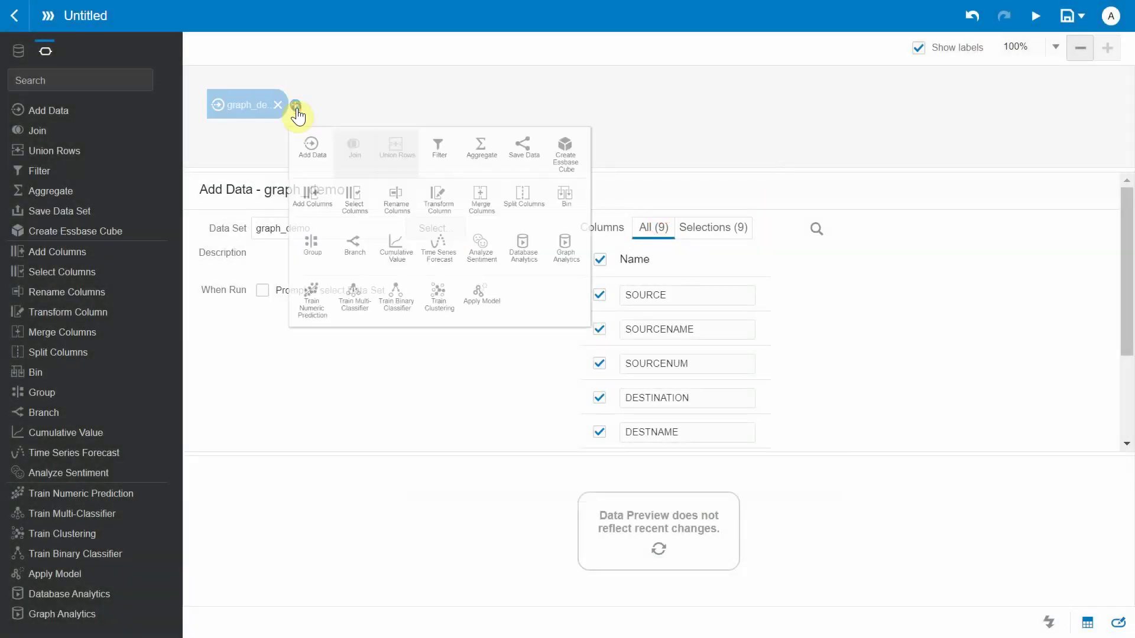
left_click(640, 312)
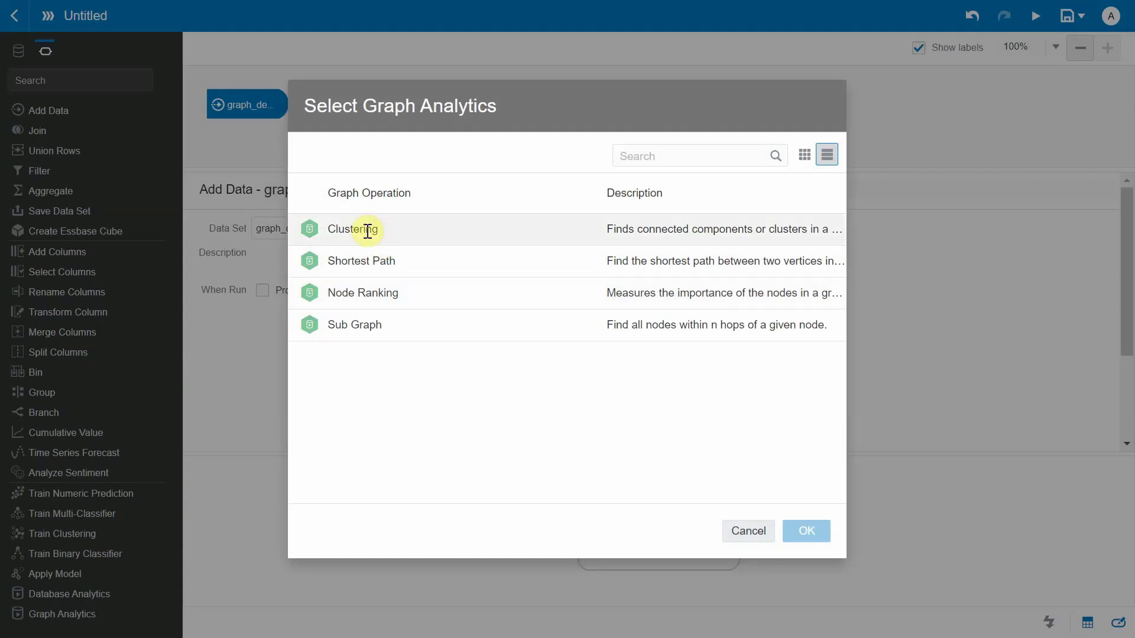
double_click(367, 230)
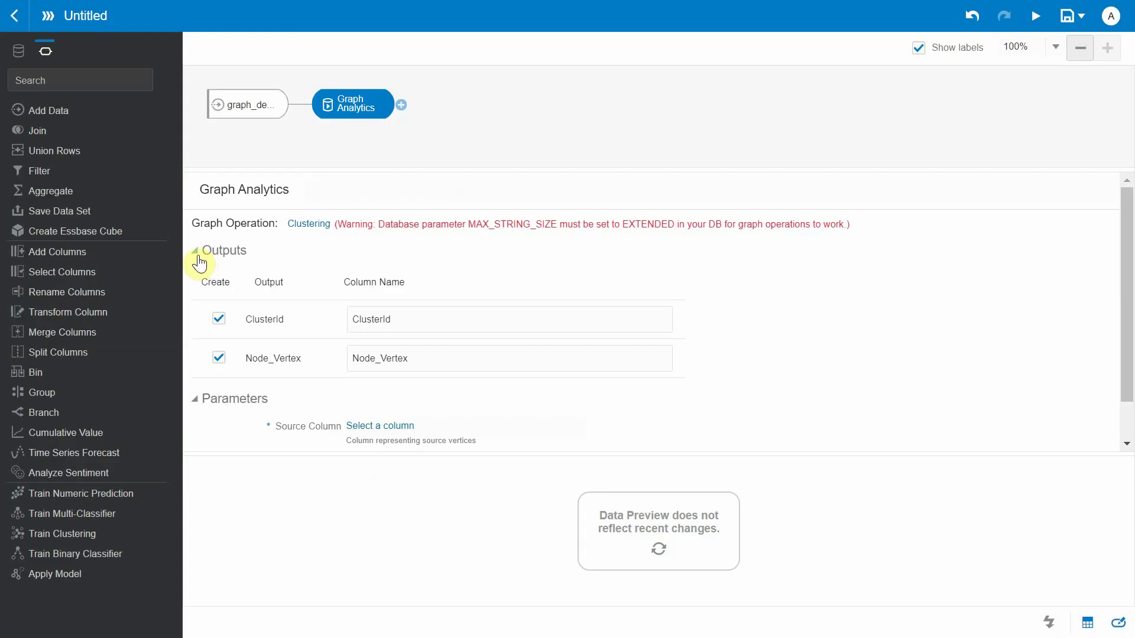
left_click(197, 251)
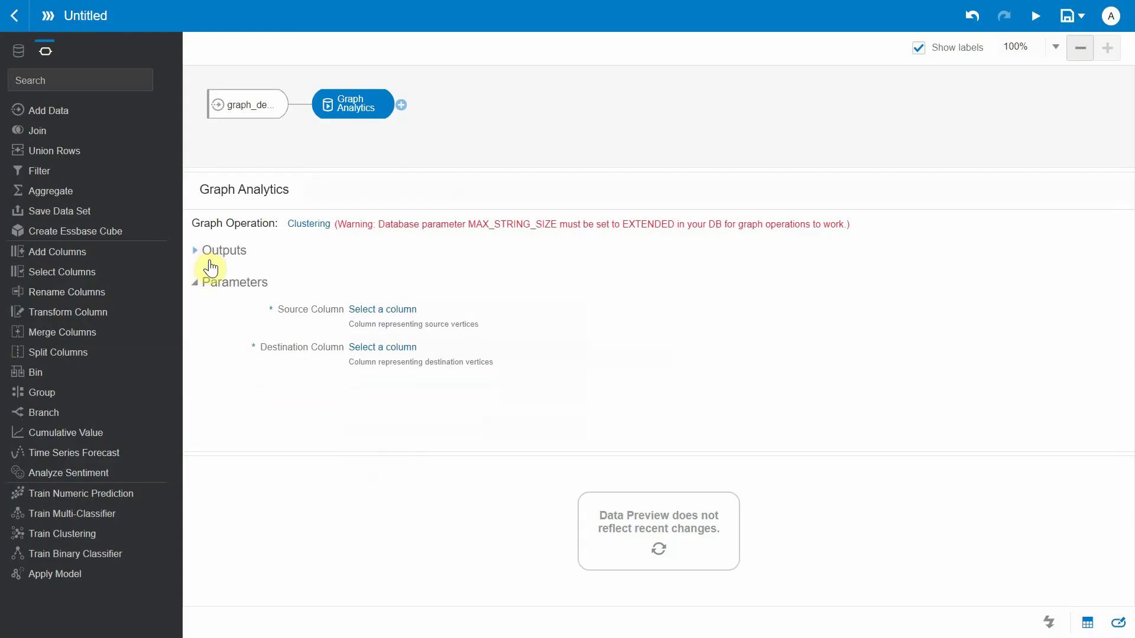
left_click(368, 311)
left_click(668, 356)
left_click(414, 348)
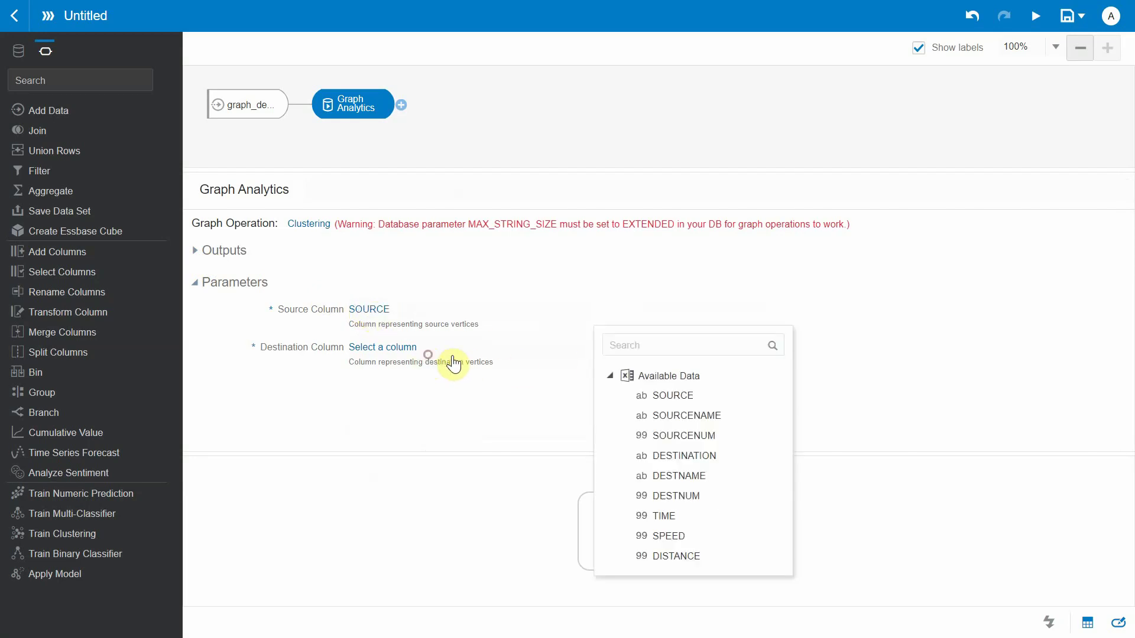
left_click(678, 458)
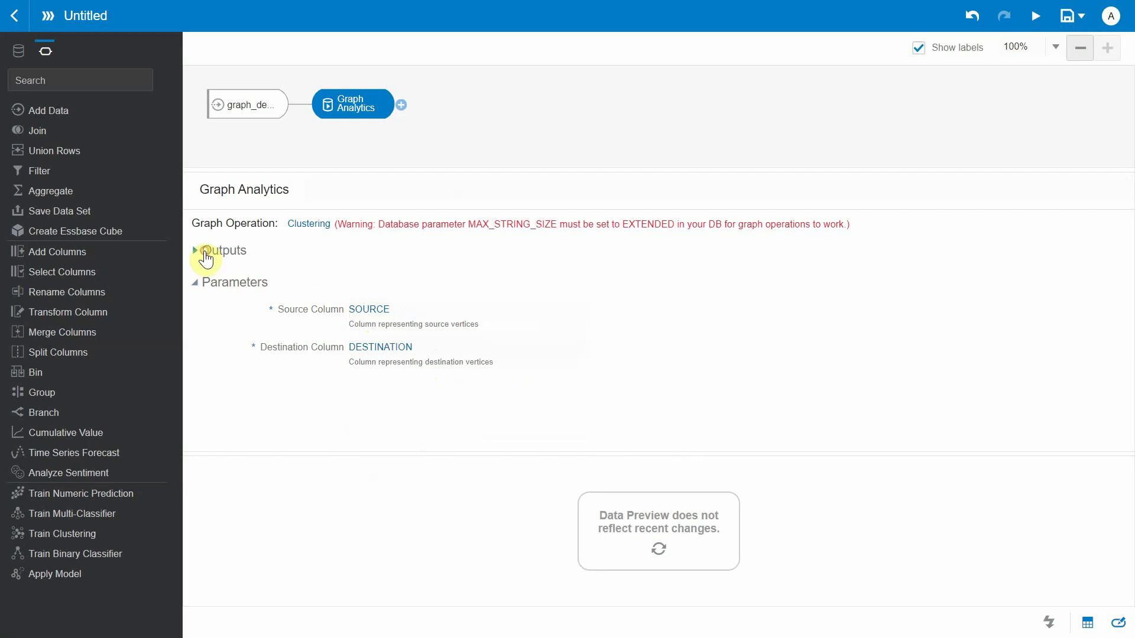
left_click(204, 253)
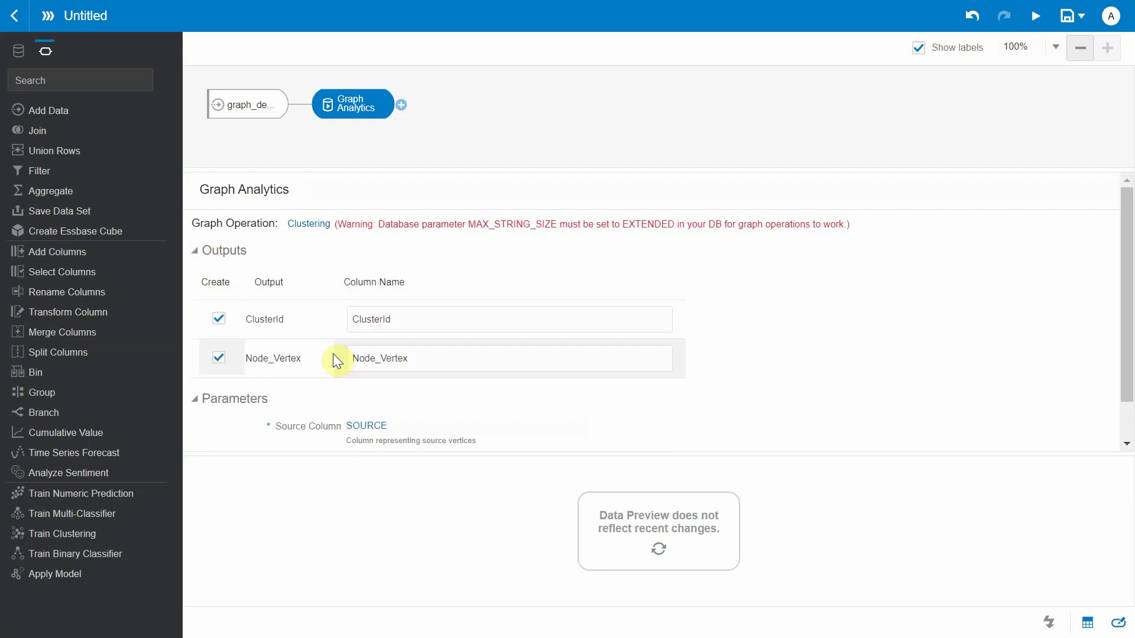
Add a Save Data step named graphDemo_cluster, treating ClusterId as an attribute
left_click(401, 105)
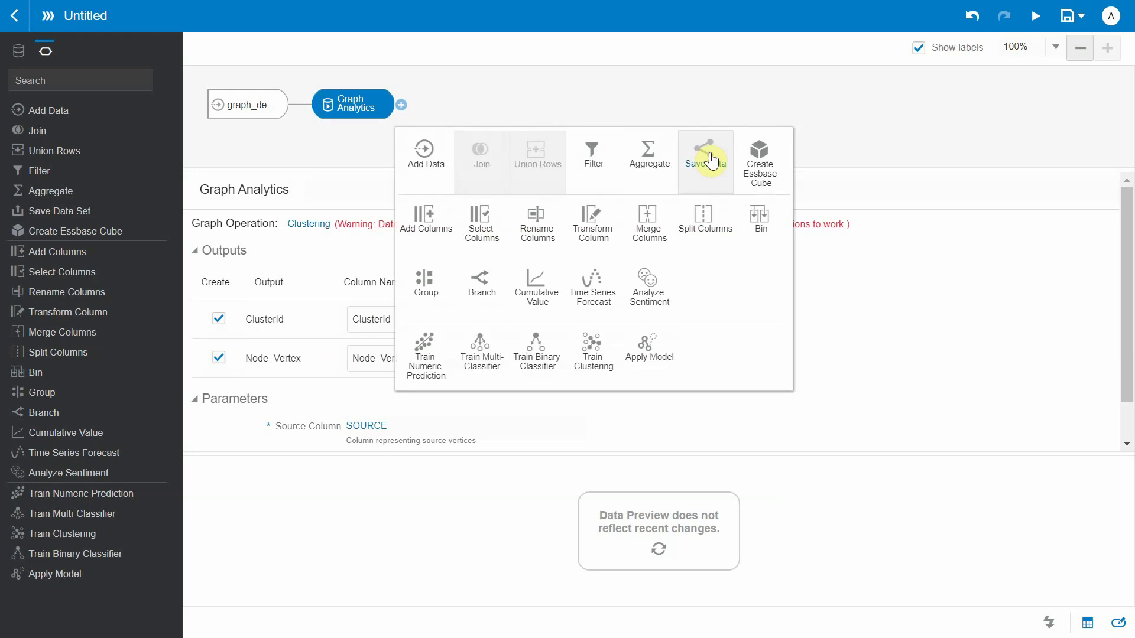
left_click(711, 159)
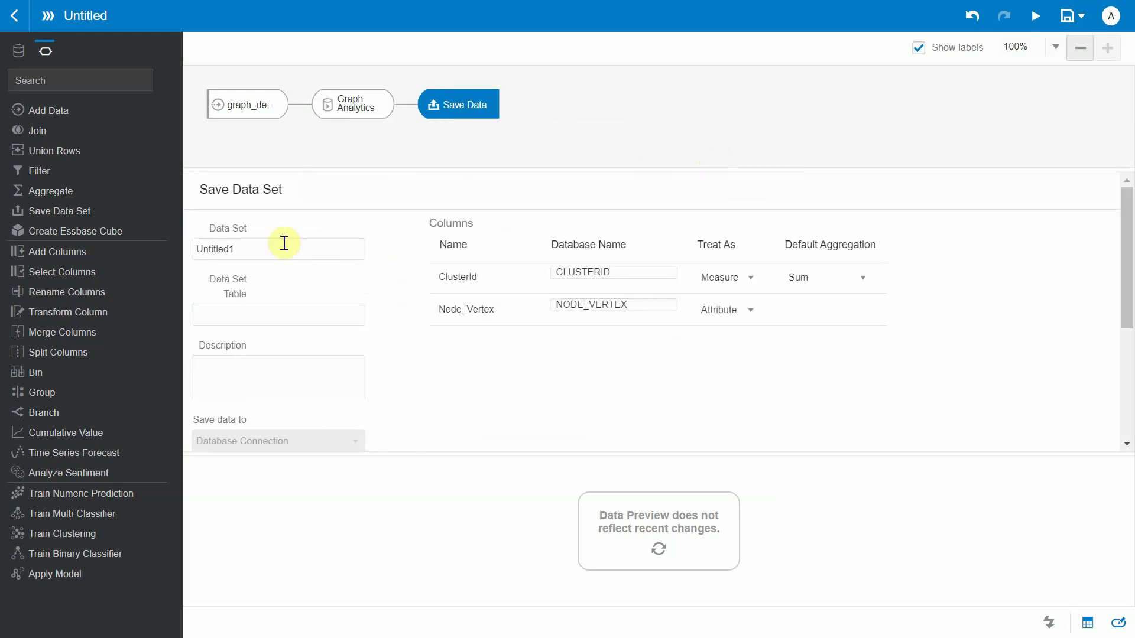
type("graphDemo_cluster")
scroll(477, 324, "down", 2)
scroll(456, 367, "down", 1)
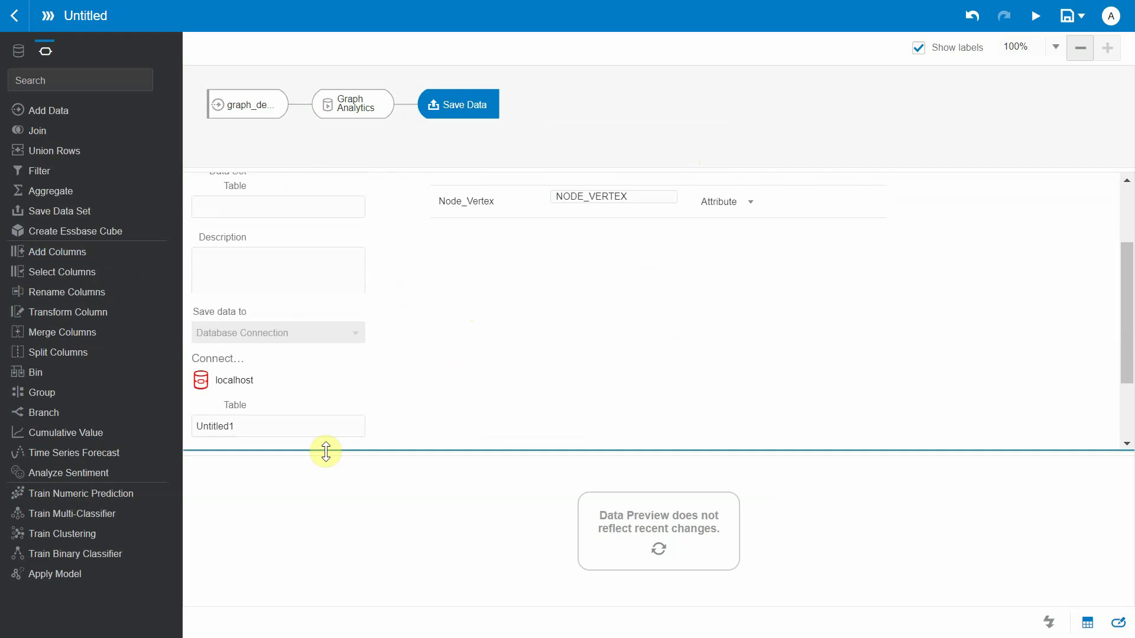
scroll(660, 274, "up", 3)
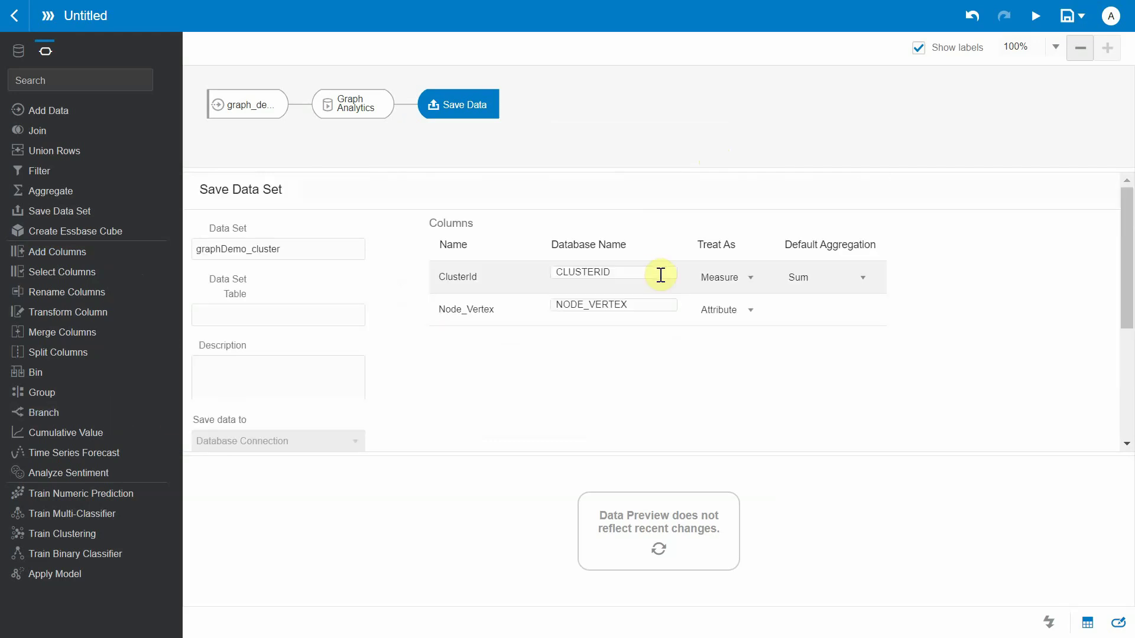
left_click(715, 277)
left_click(719, 295)
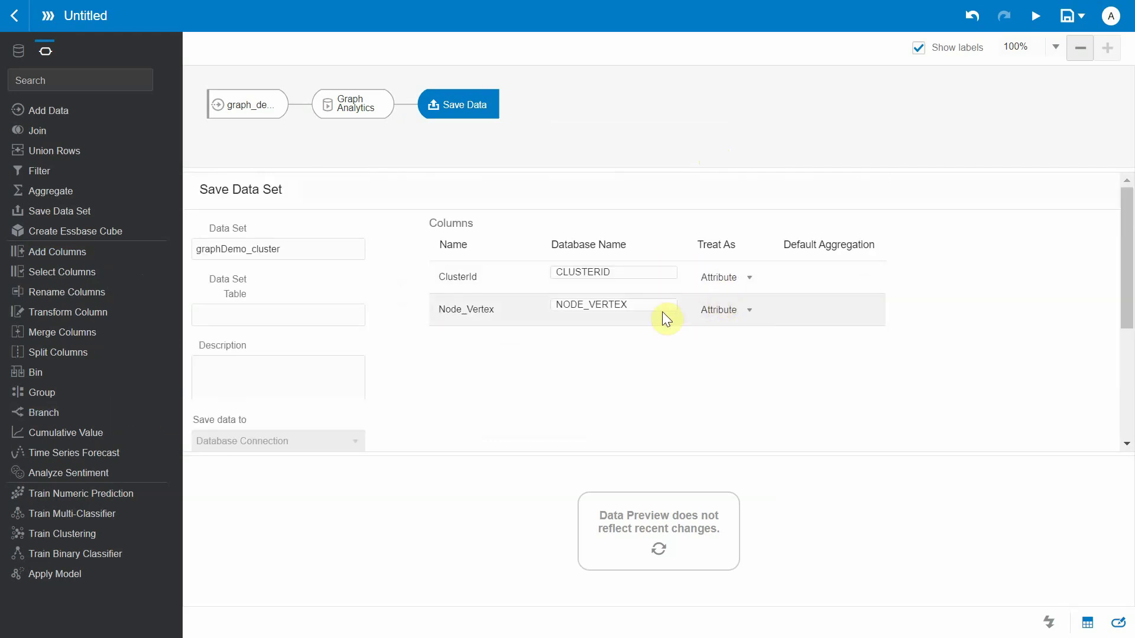
Save the data flow as df_graphDemo_cluster and run it
left_click(1032, 28)
double_click(514, 322)
type("df_graphDemocluster")
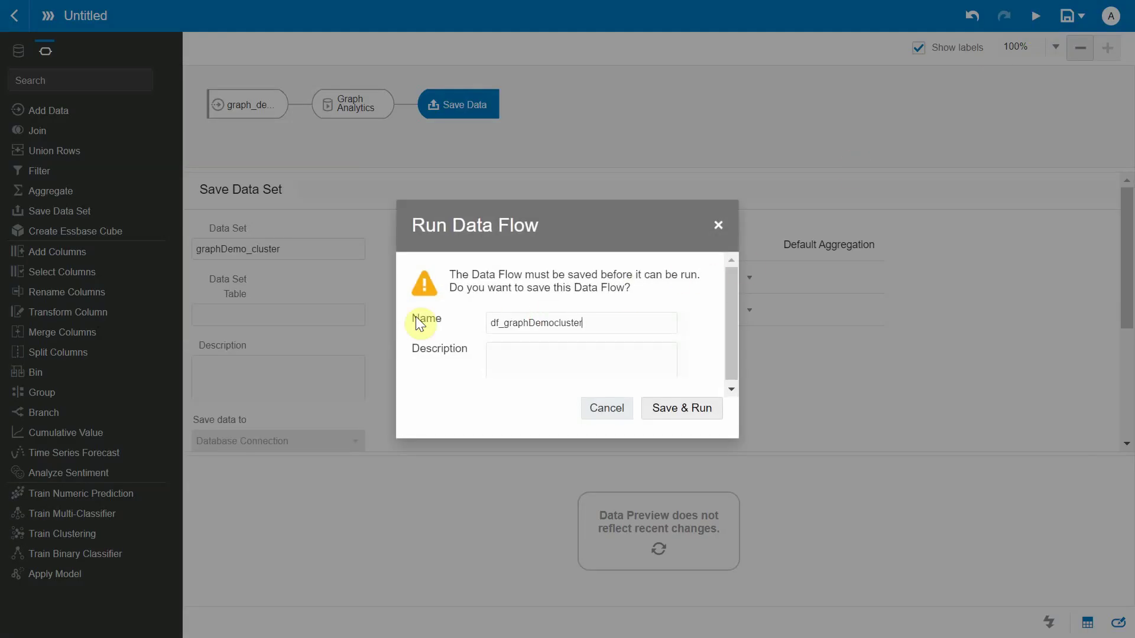
key("Left")
key("Left")
key("Left")
key("Left")
key("Left")
key("Left")
key("Left")
type("_")
key("Return")
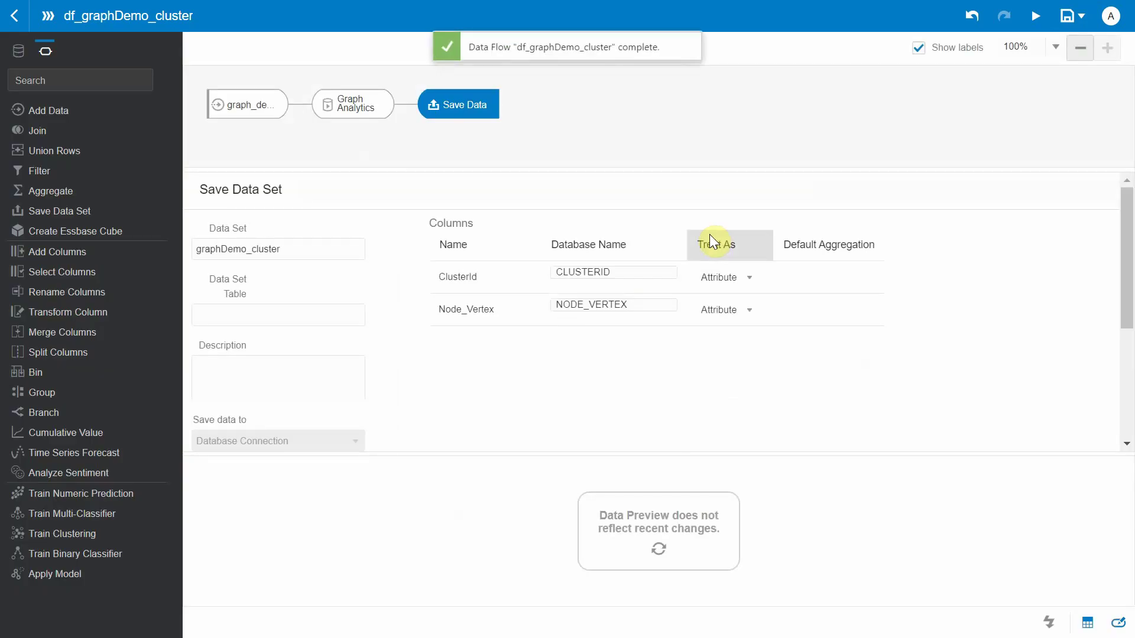
mouse_move(676, 51)
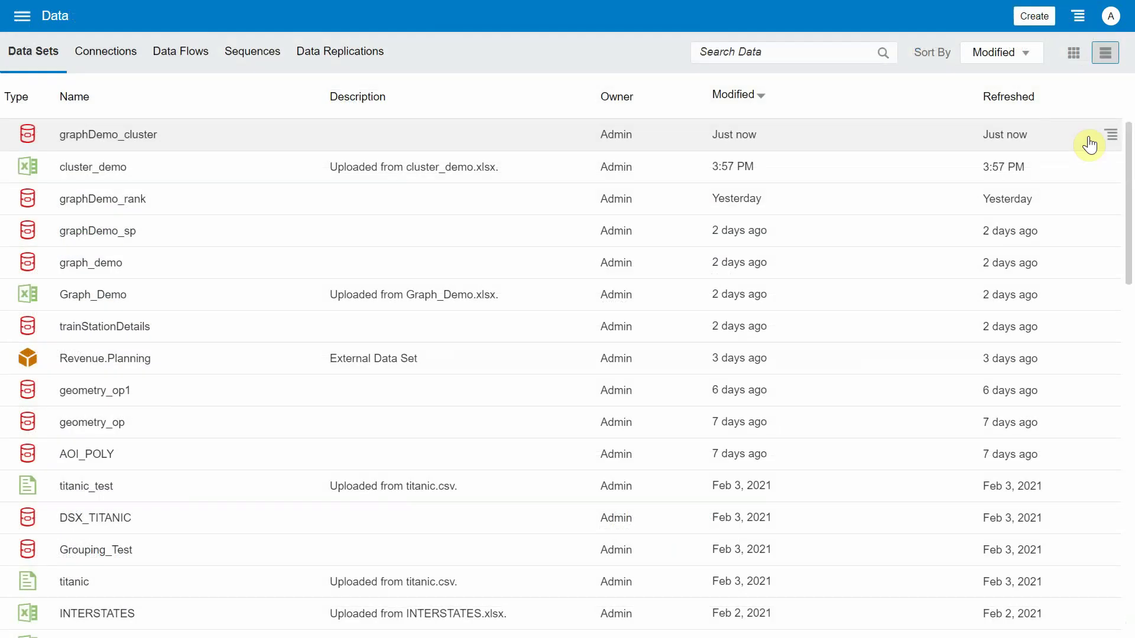
Create a project from graphDemo_cluster with a table of ClusterId and Node_Vertex
left_click(1111, 136)
left_click(1086, 142)
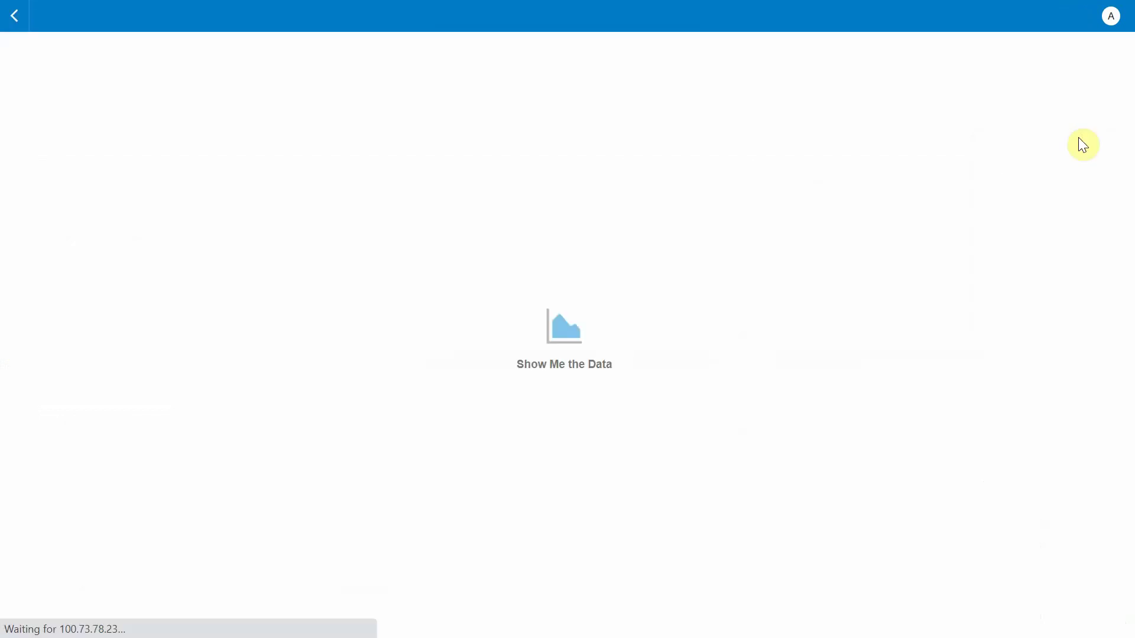
left_click(62, 123)
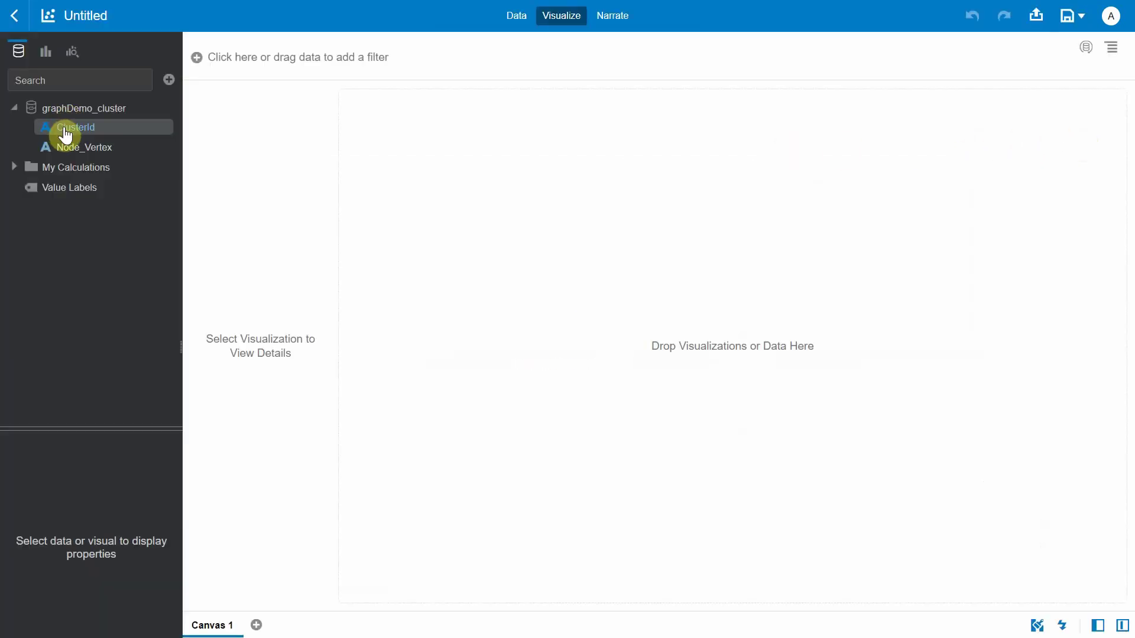
left_click(69, 152, "ctrl")
right_click(69, 153)
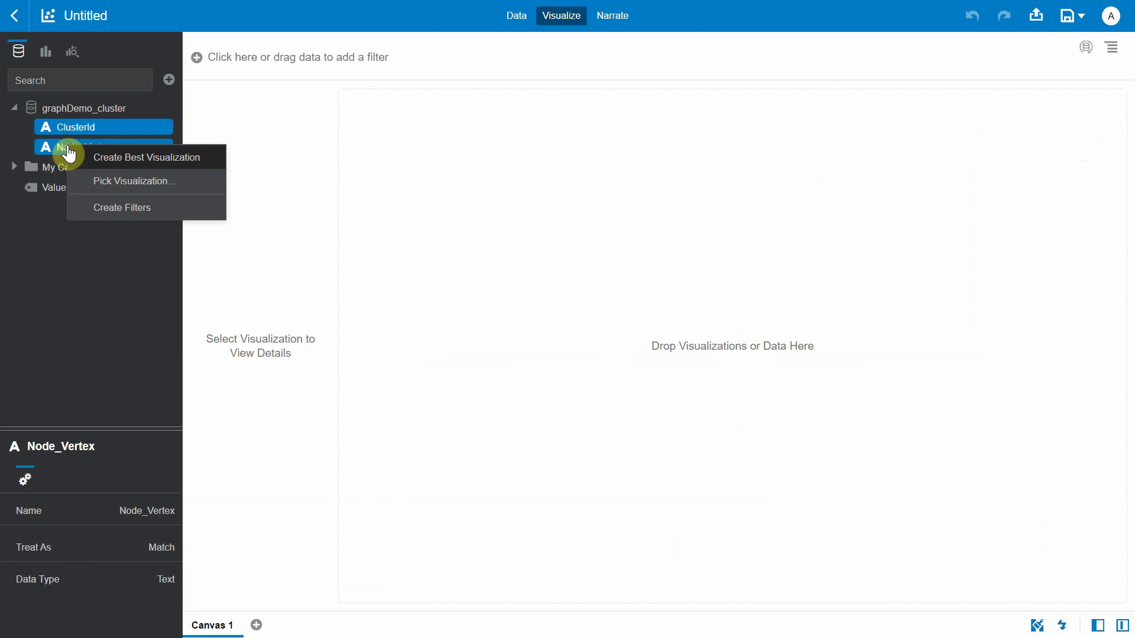
left_click(91, 180)
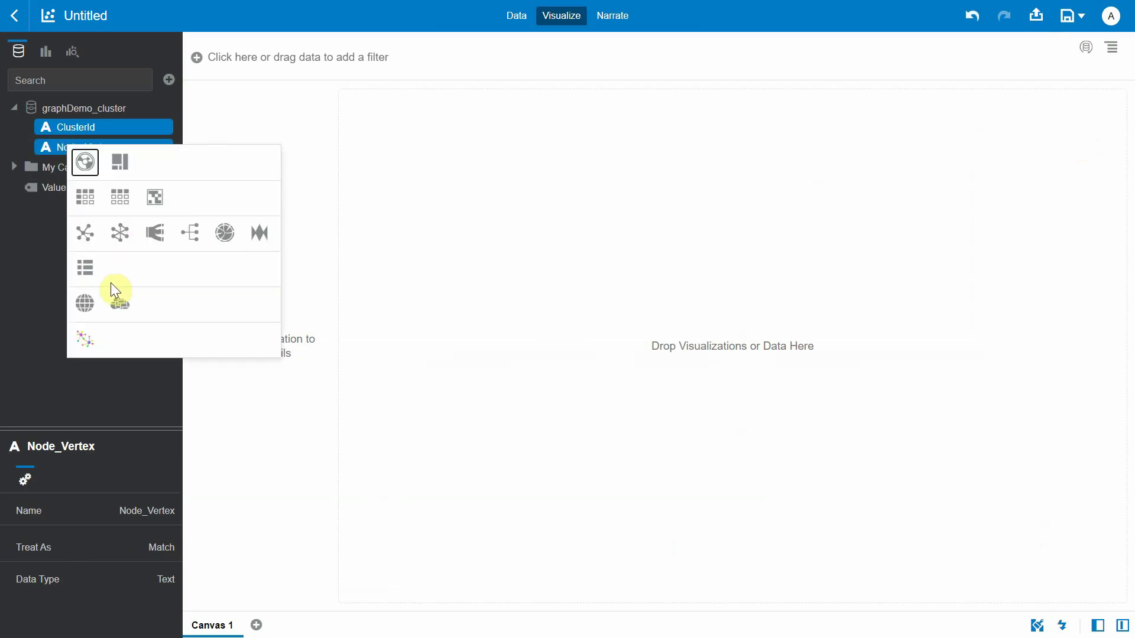
left_click(121, 197)
Add a ClusterId filter to the canvas, left at All values
left_click(74, 229)
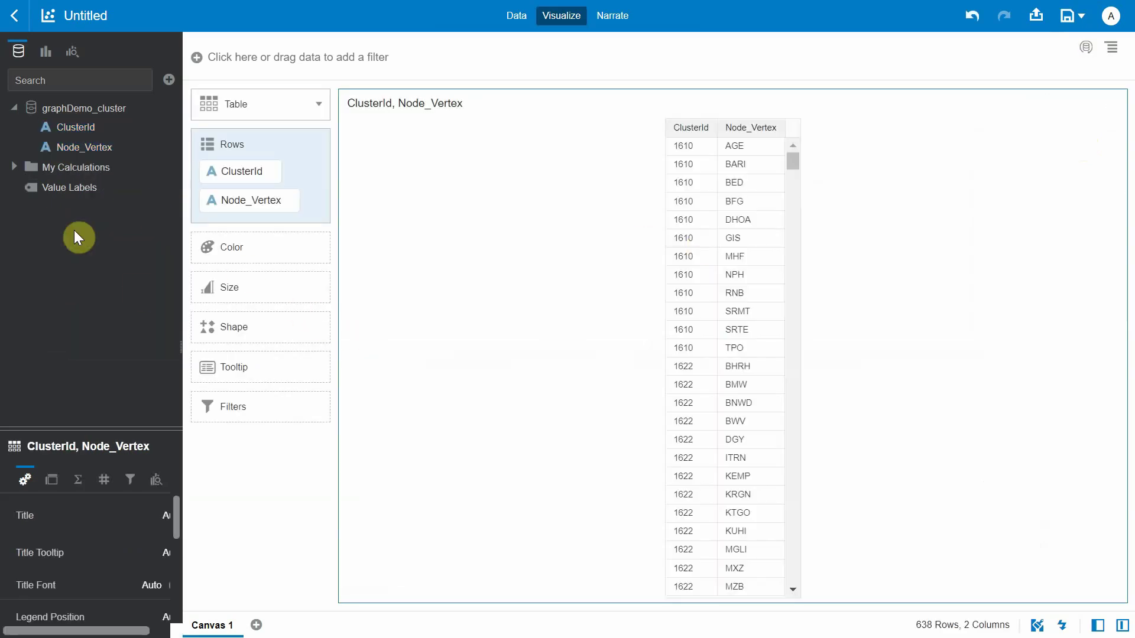
left_click_drag(76, 127, 256, 48)
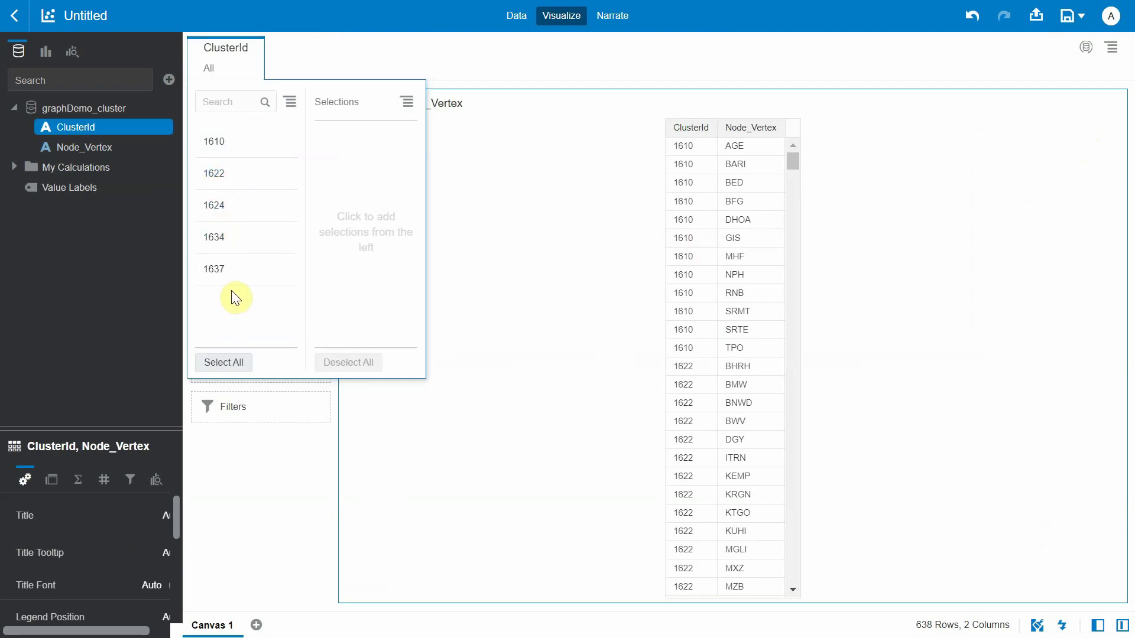
left_click(552, 287)
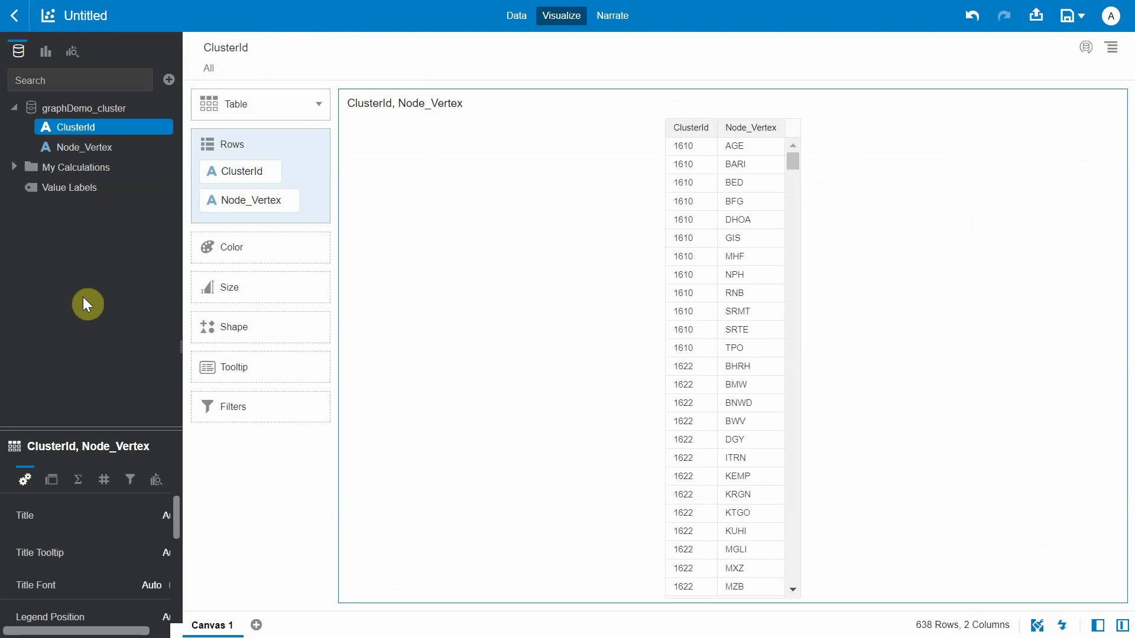
left_click(139, 218)
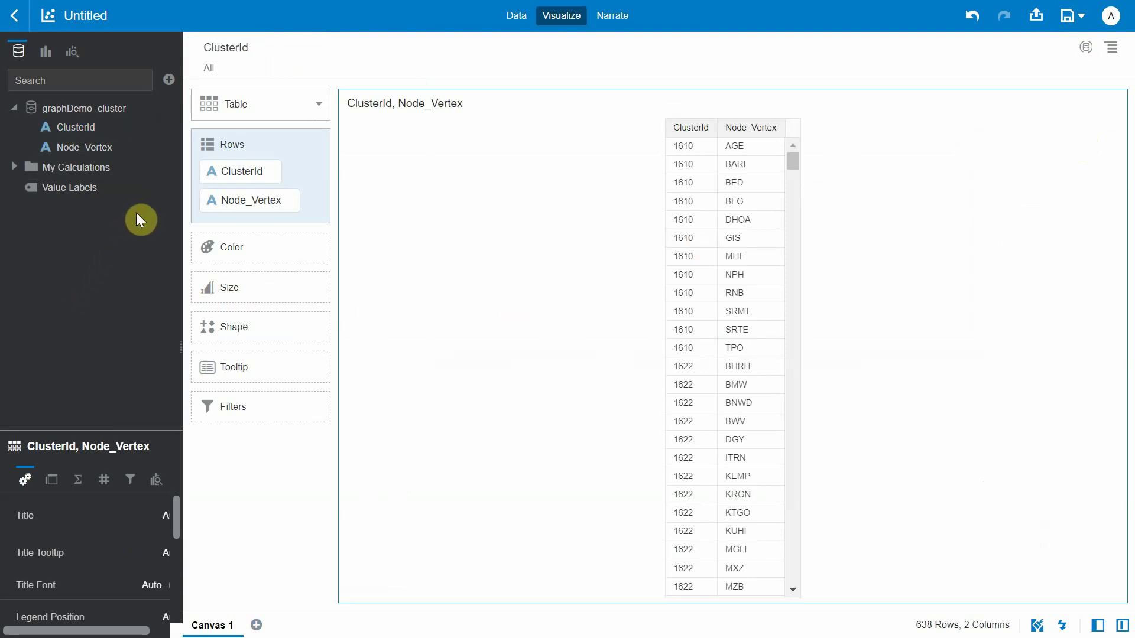
Add the graph_demo data set and check its join with graphDemo_cluster in the Data Diagram
left_click(169, 82)
left_click(198, 105)
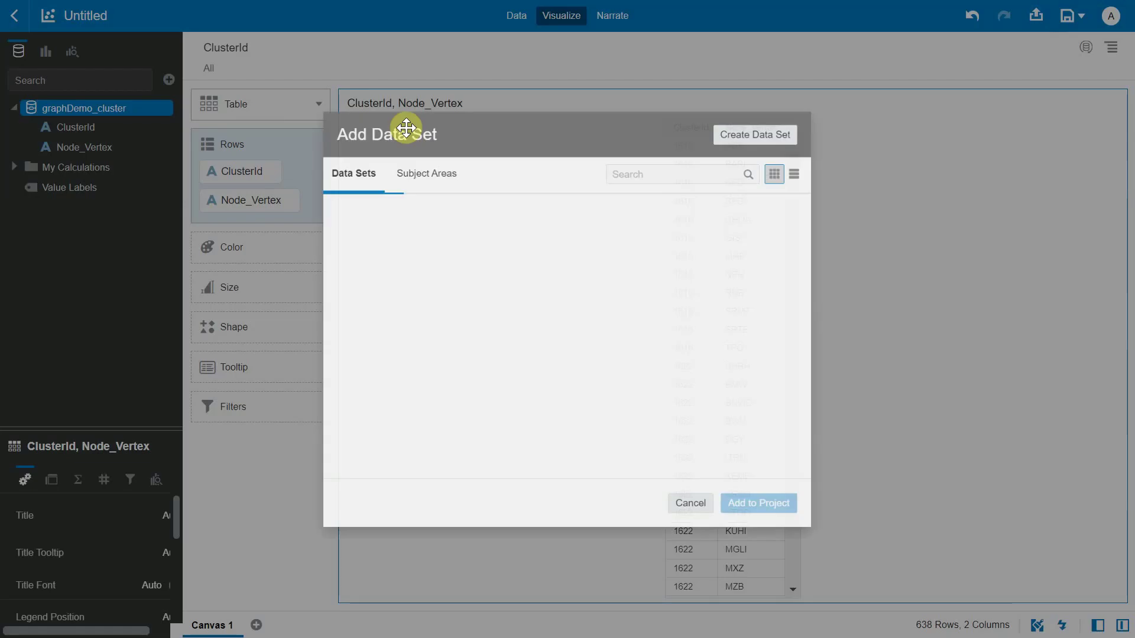
type("gra")
double_click(345, 229)
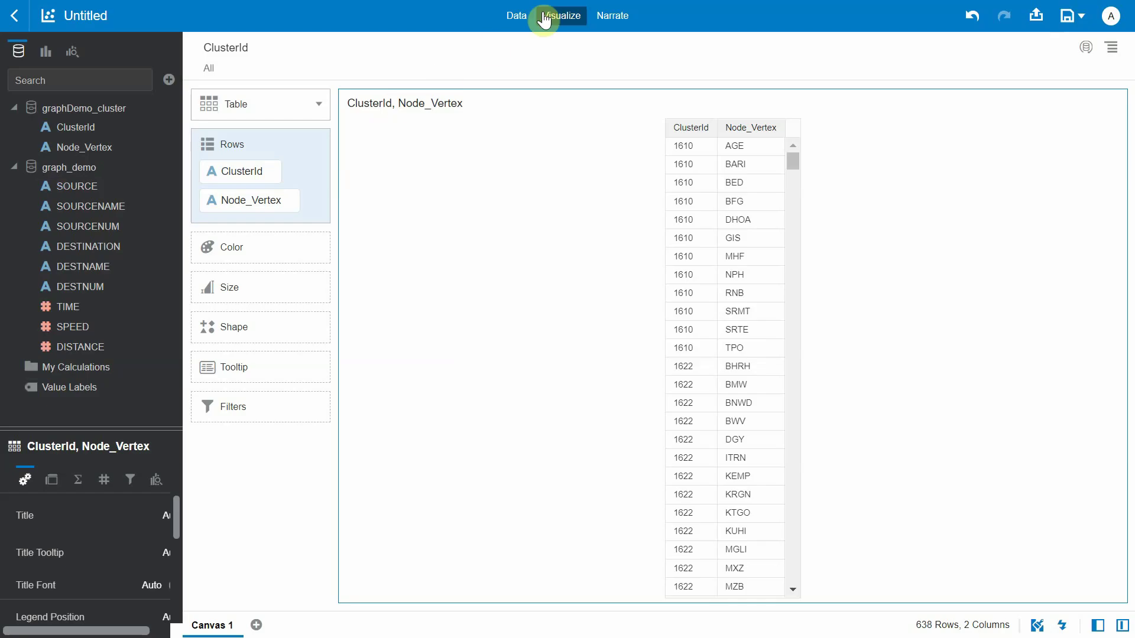
left_click(524, 20)
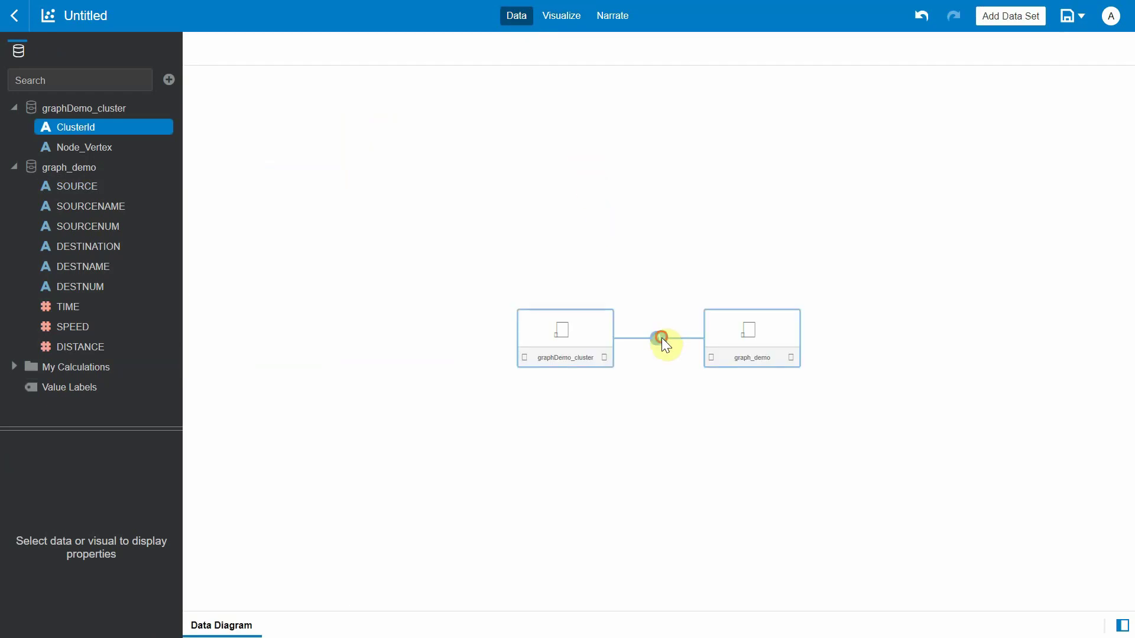
left_click(661, 338)
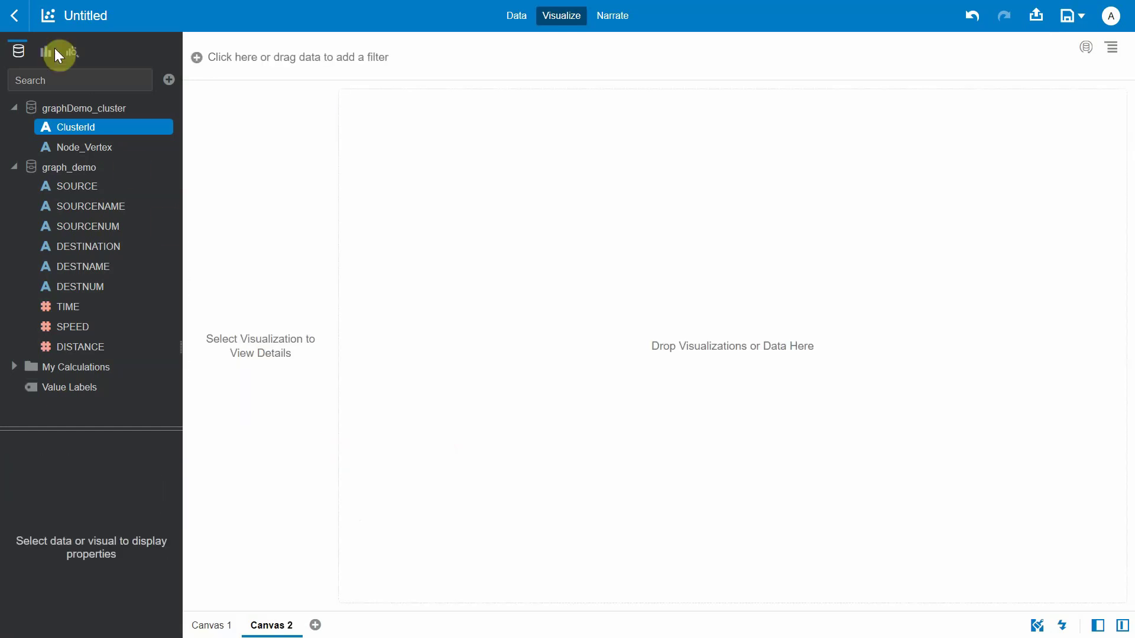
Add a Network 10K Plugin graph and colour its source nodes by ClusterId
left_click(46, 51)
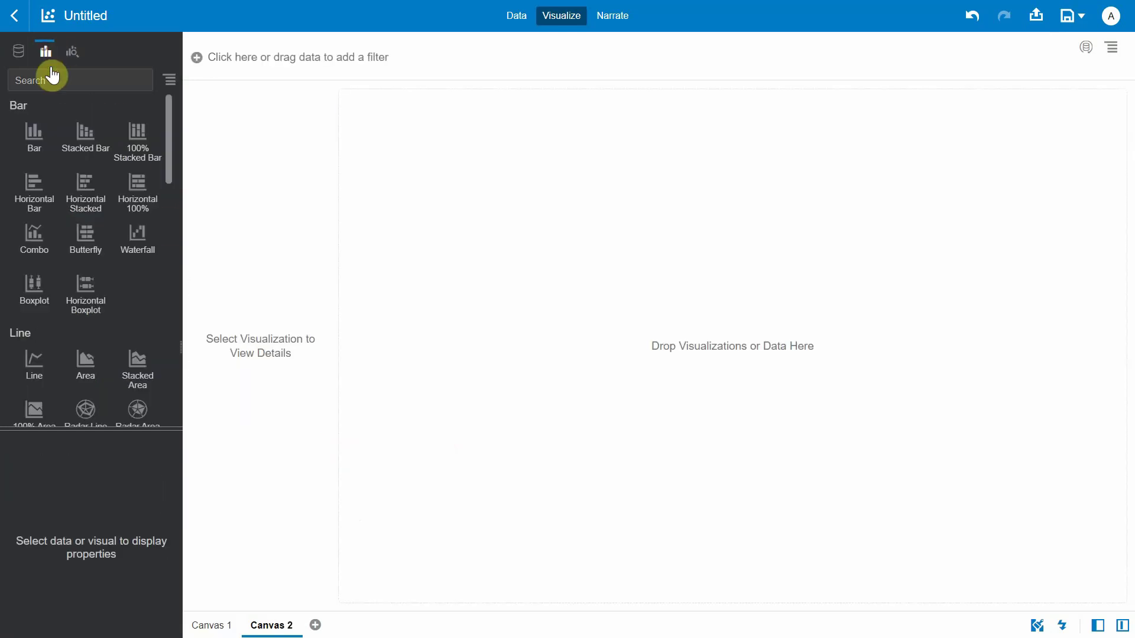
left_click(51, 76)
type("network")
double_click(31, 238)
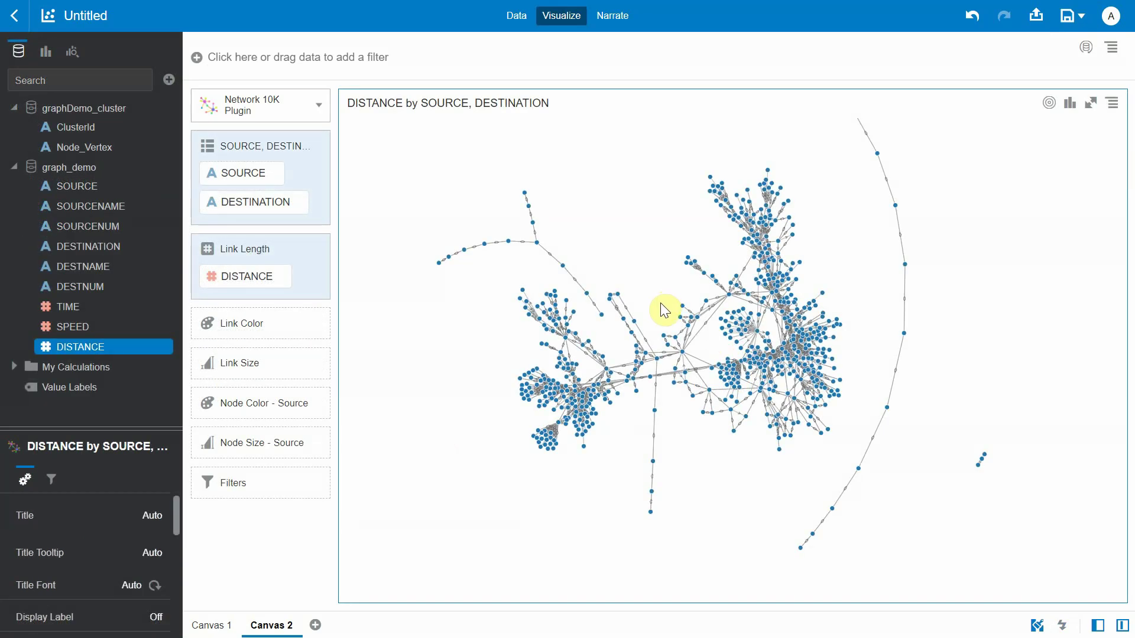
left_click(9, 153)
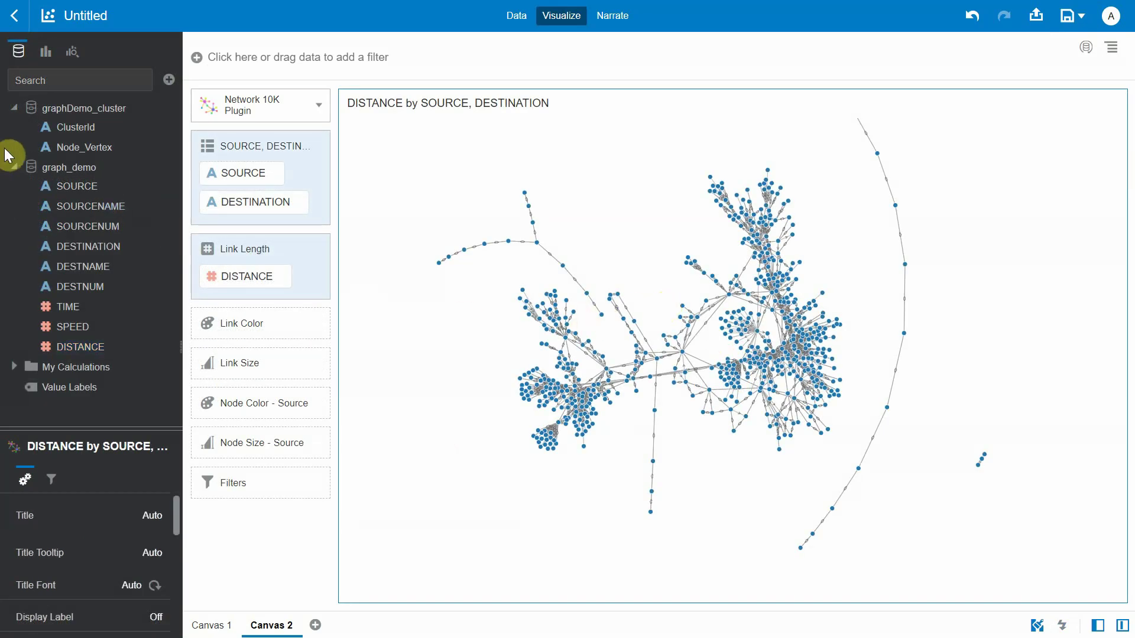
left_click_drag(51, 131, 244, 407)
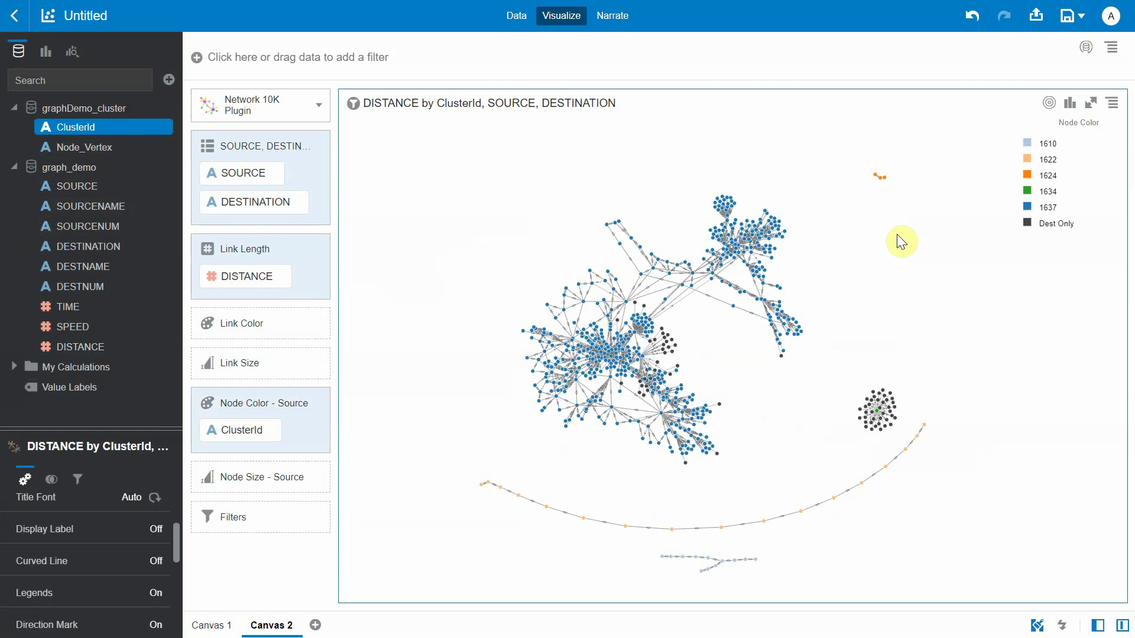